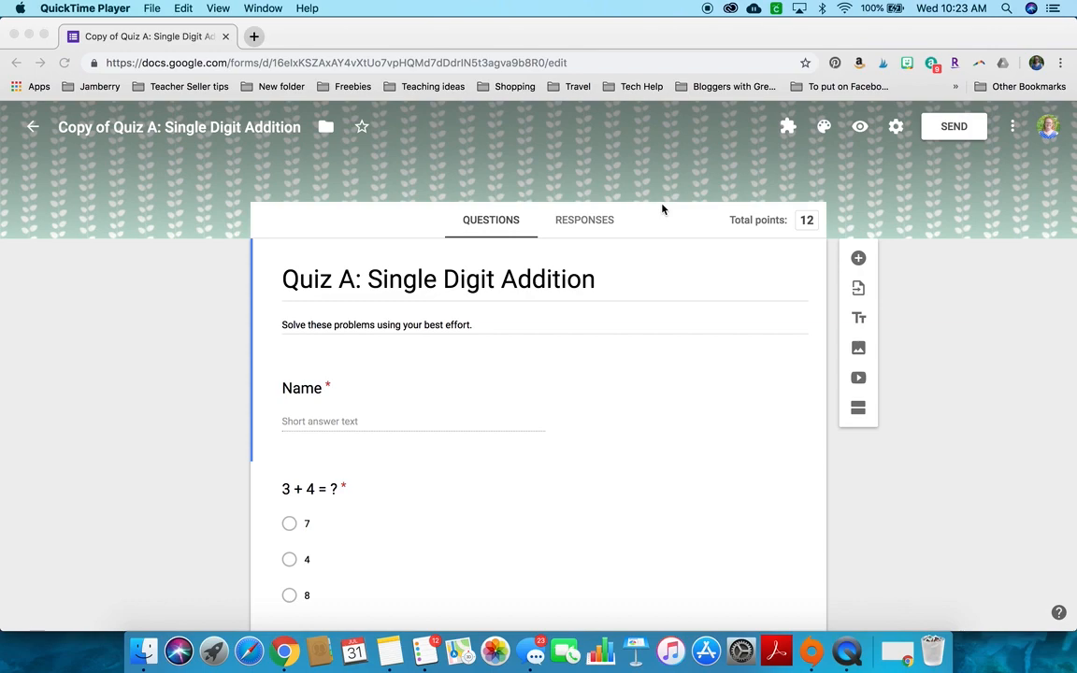
- Look through the quiz from the Name field down to the last addition problems and return to the title
scroll(680, 413, down, 1)
scroll(680, 414, up, 1)
scroll(681, 416, down, 10)
scroll(681, 415, down, 10)
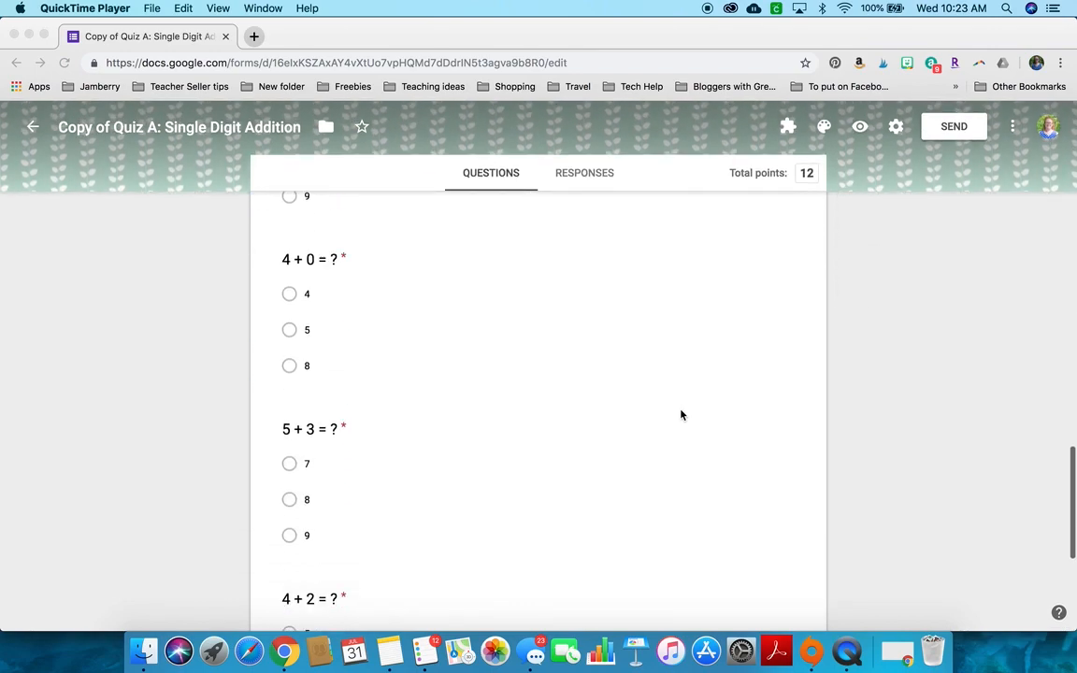
scroll(680, 415, up, 3)
scroll(681, 416, up, 15)
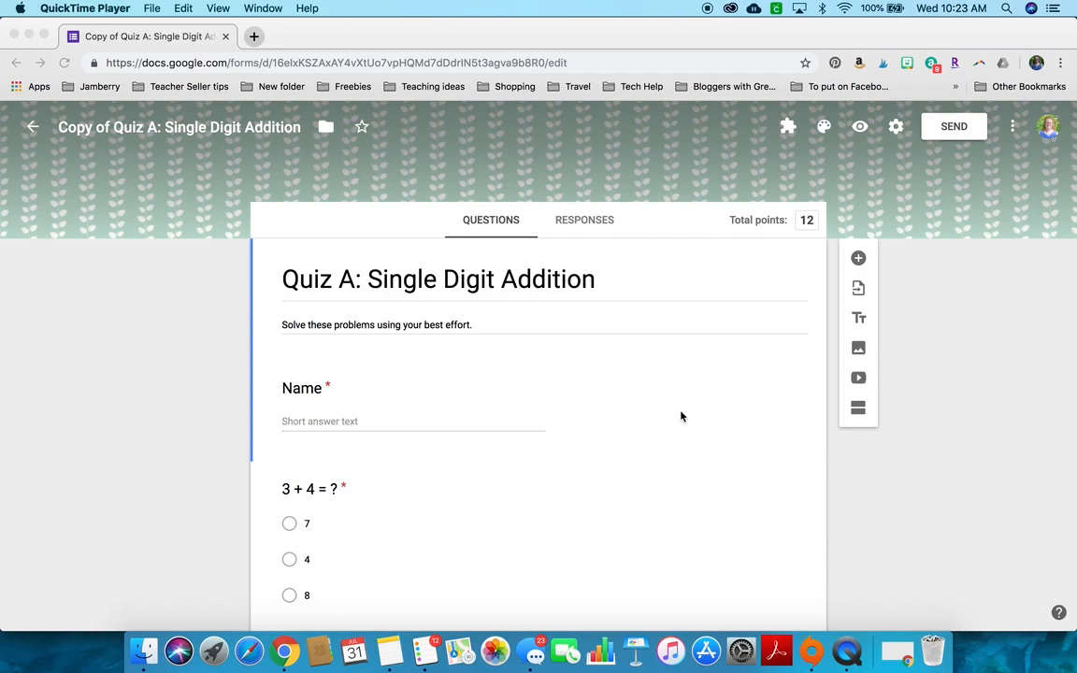
click(521, 412)
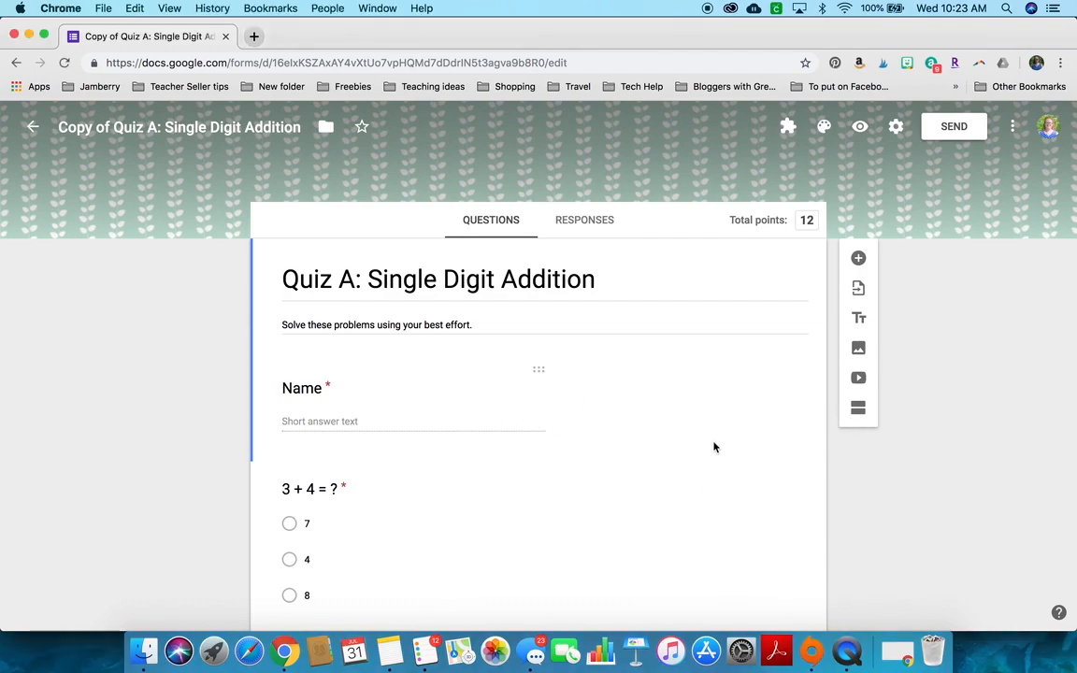
click(592, 433)
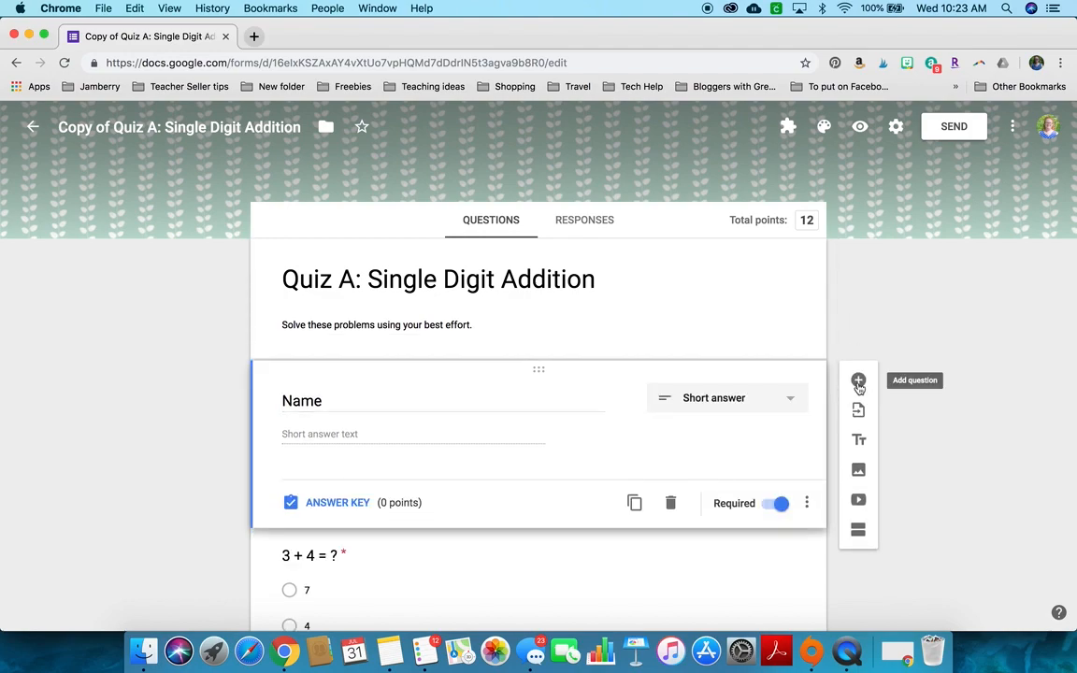
click(858, 383)
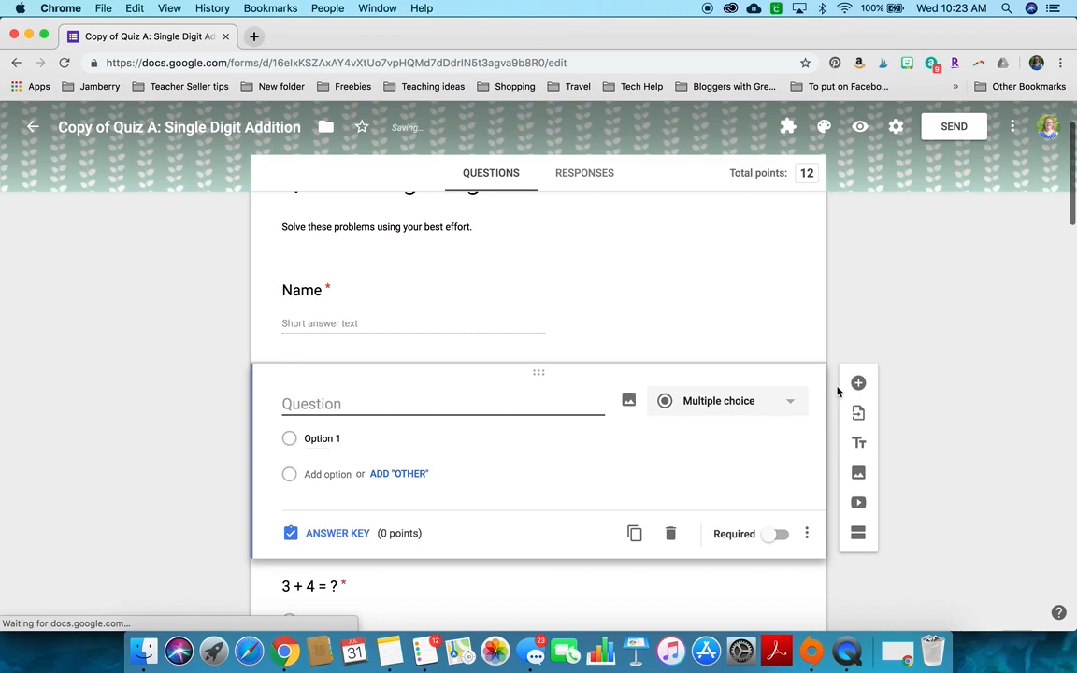
click(711, 402)
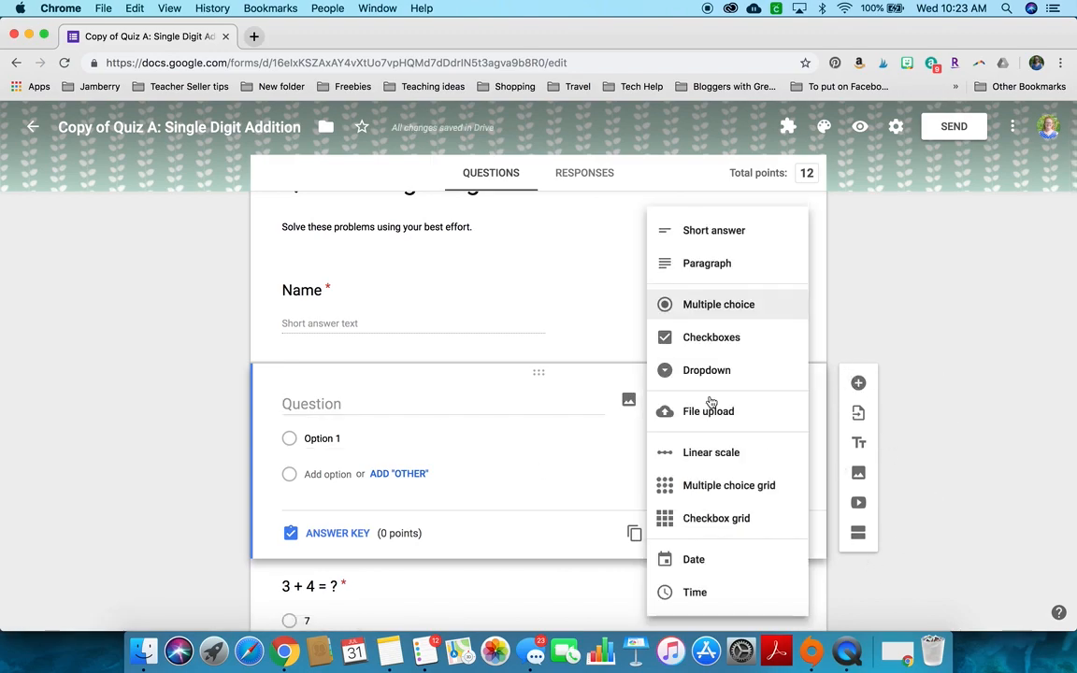
click(721, 234)
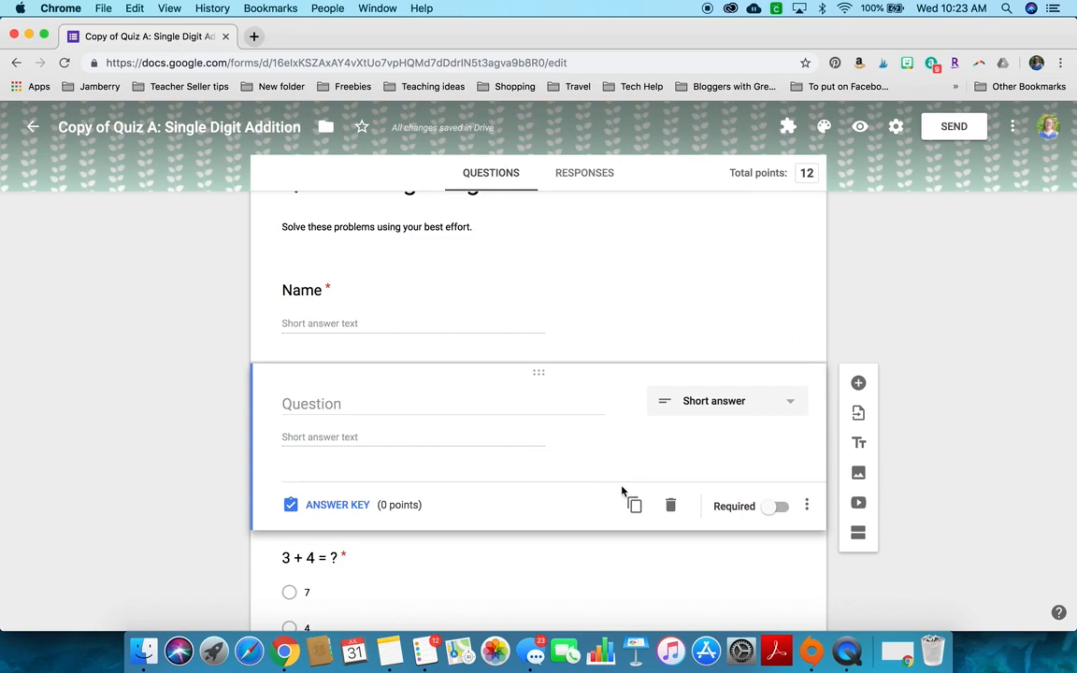
click(671, 504)
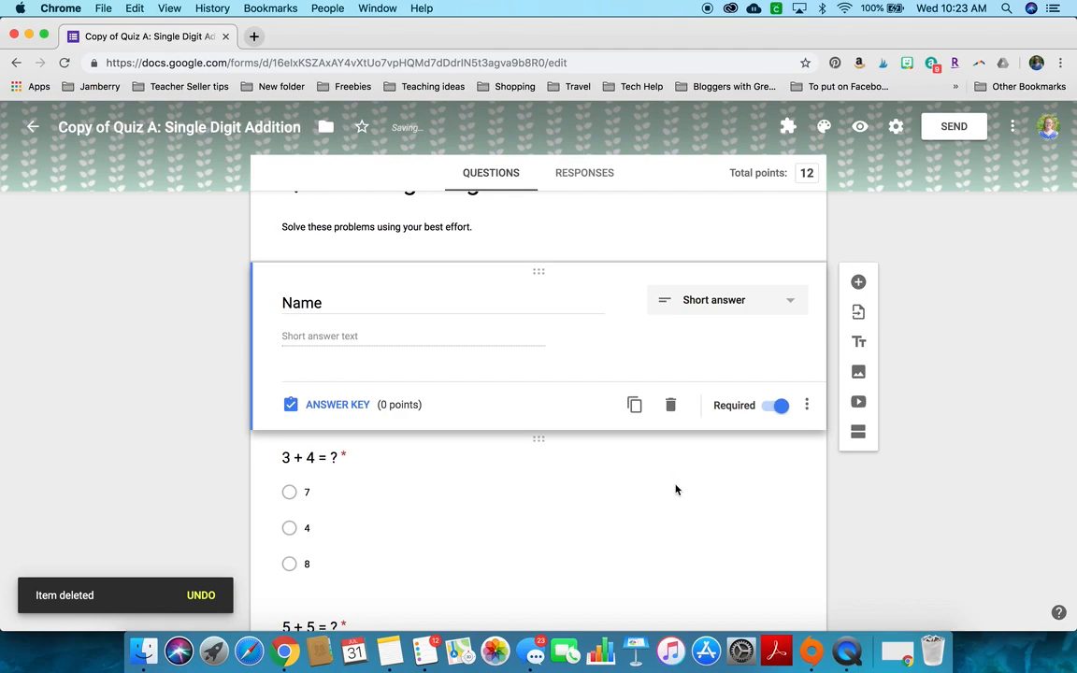
- Check the answer key of the 5 + 6 = ? question, trying a value of 2 points and restoring 1 point
click(693, 491)
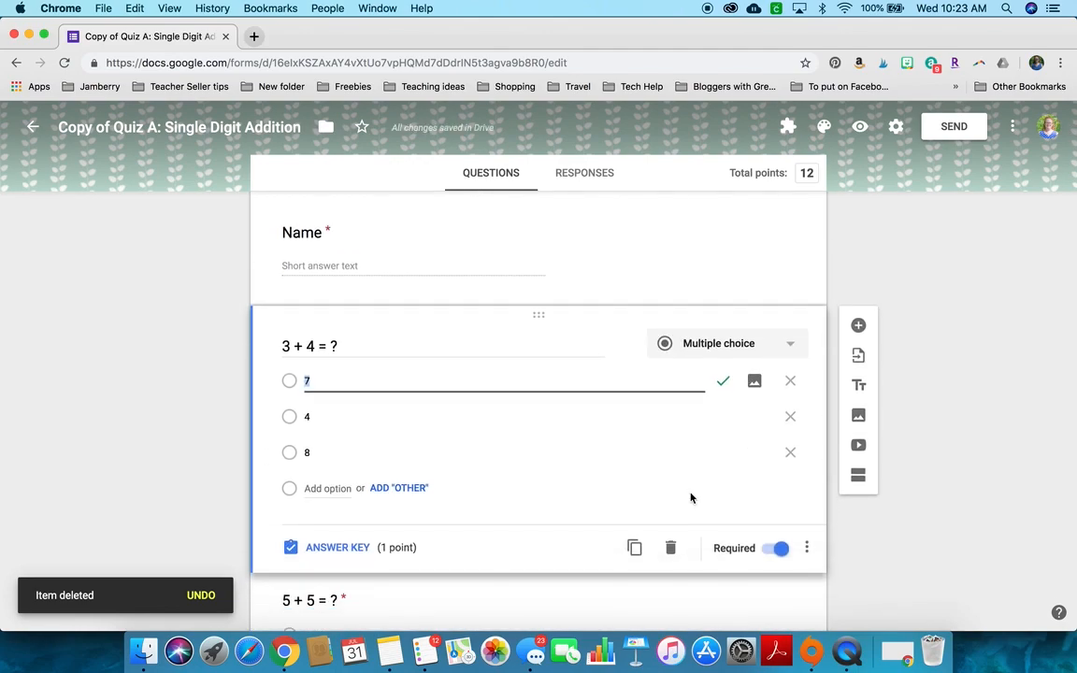
scroll(692, 498, down, 15)
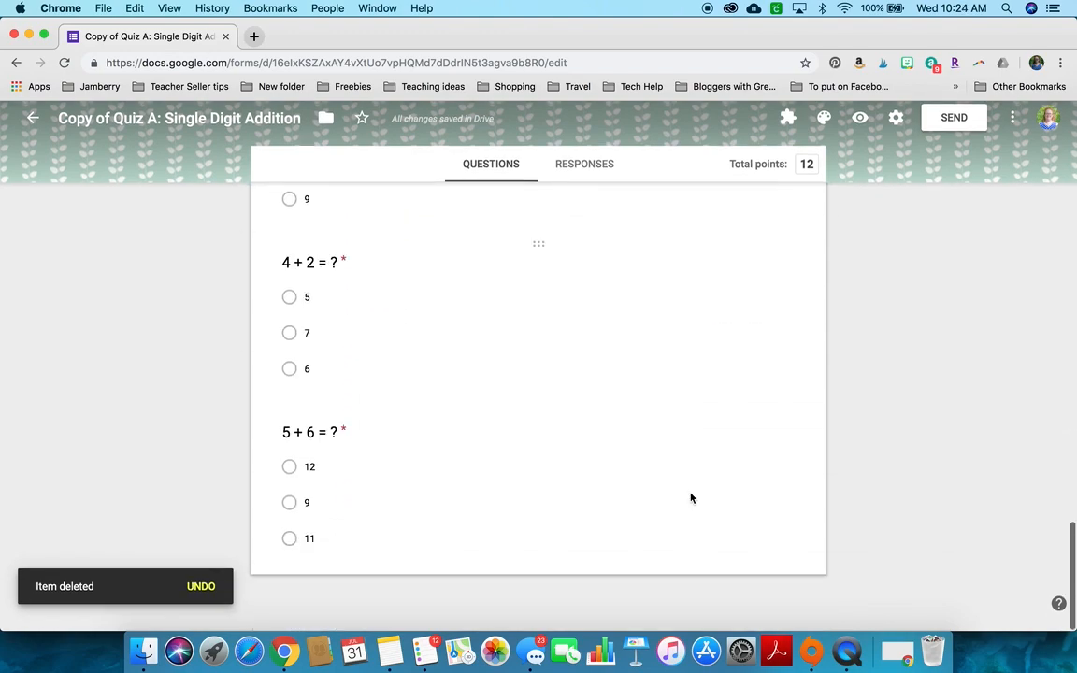
click(615, 473)
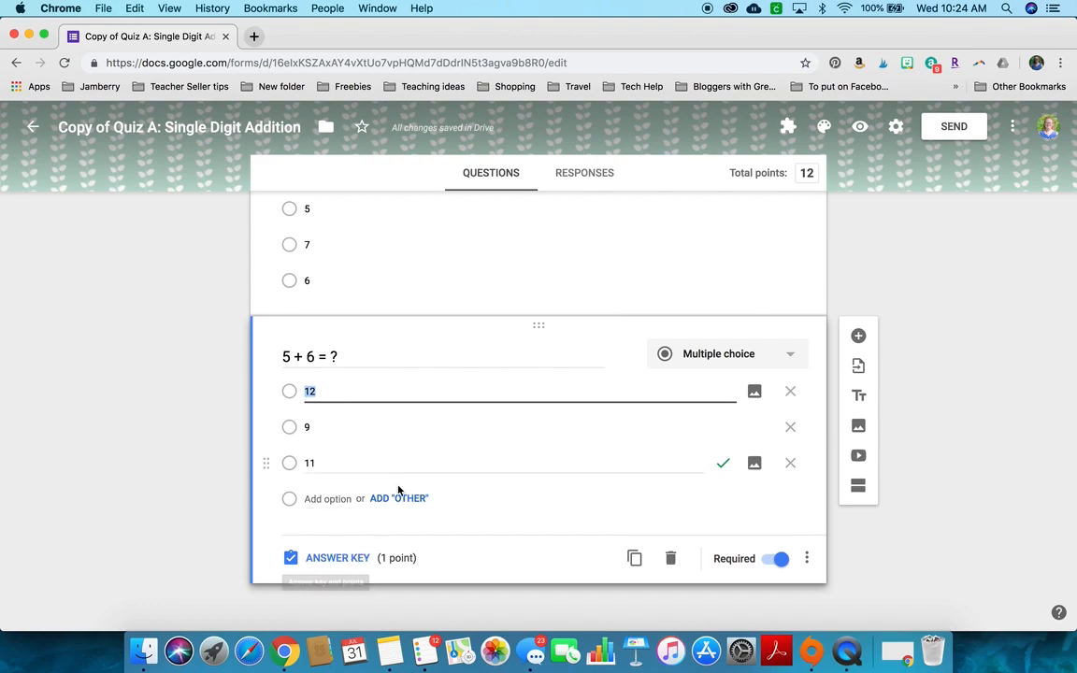
click(337, 558)
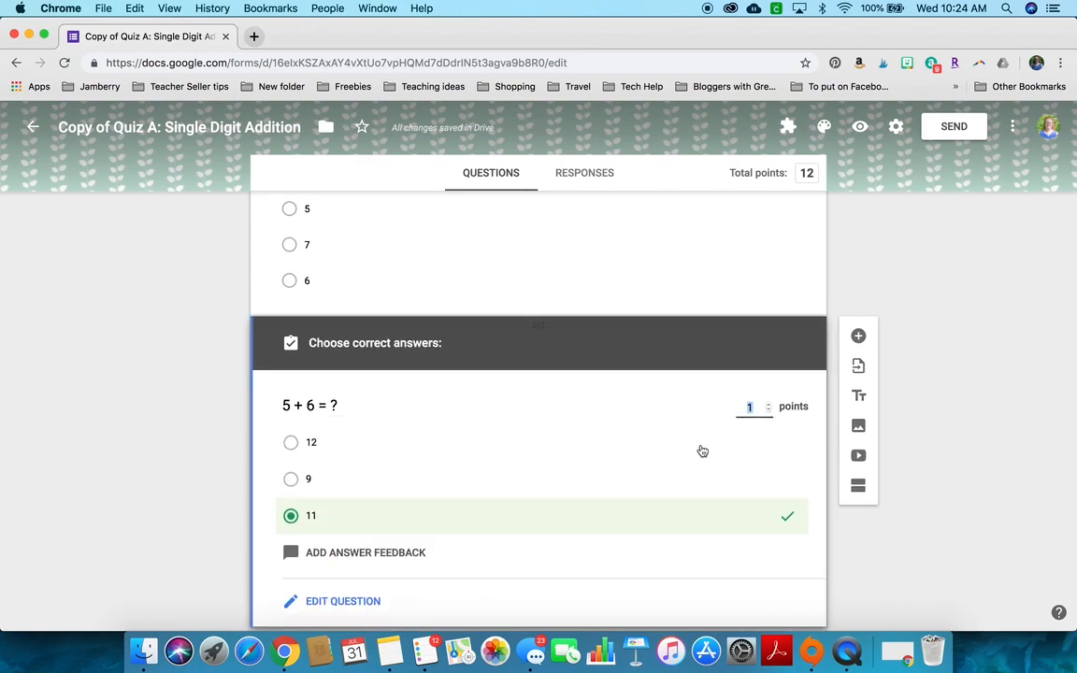
click(769, 406)
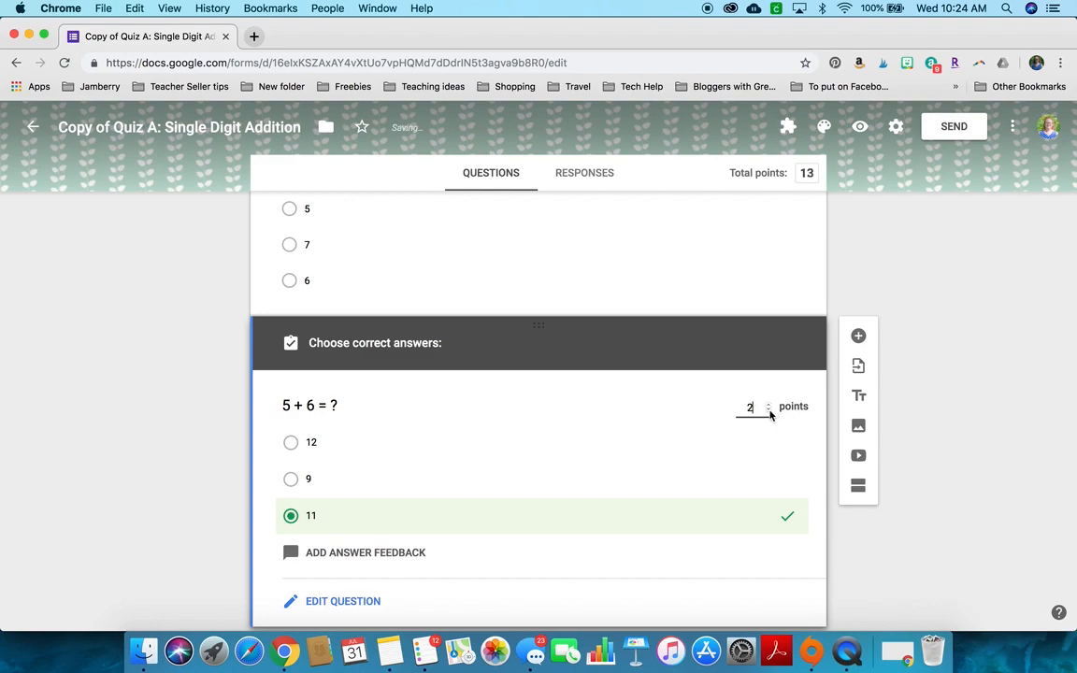
click(768, 411)
scroll(739, 491, down, 1)
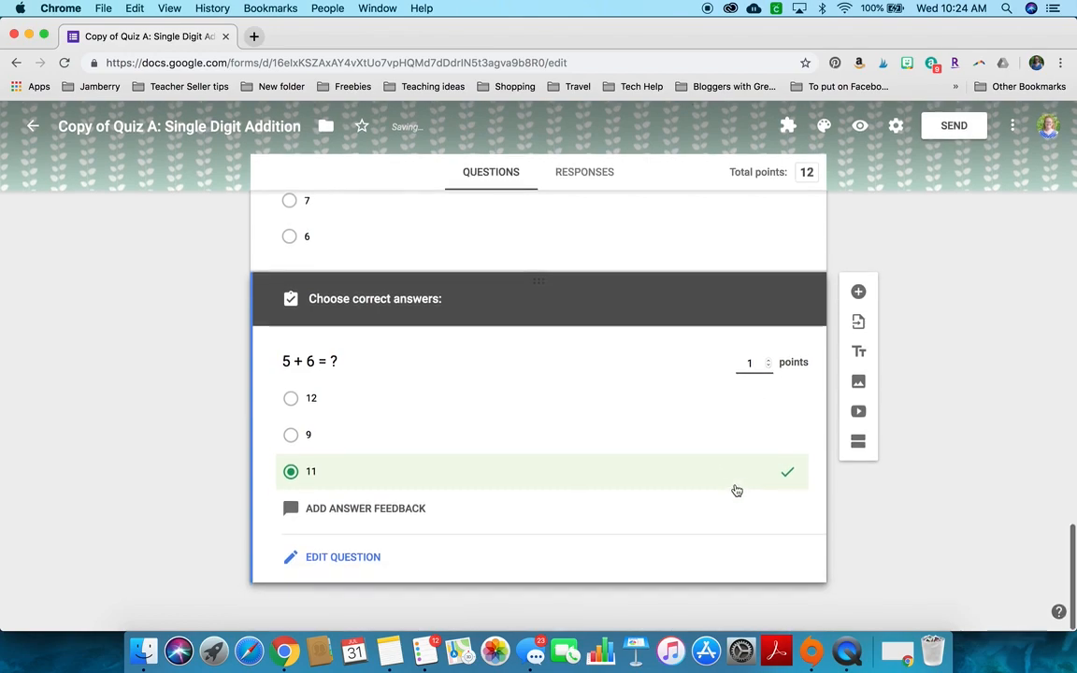
click(357, 559)
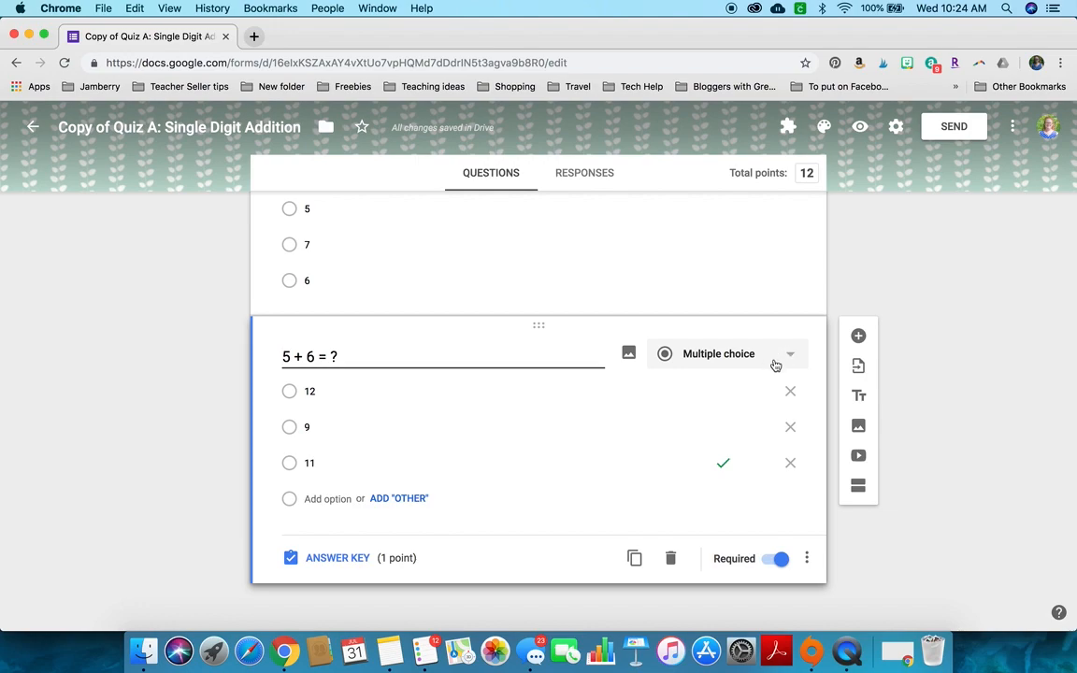
- Add a short-answer question reading "3 + 8 =" at the end of the quiz, after 5 + 6 = ?
click(856, 337)
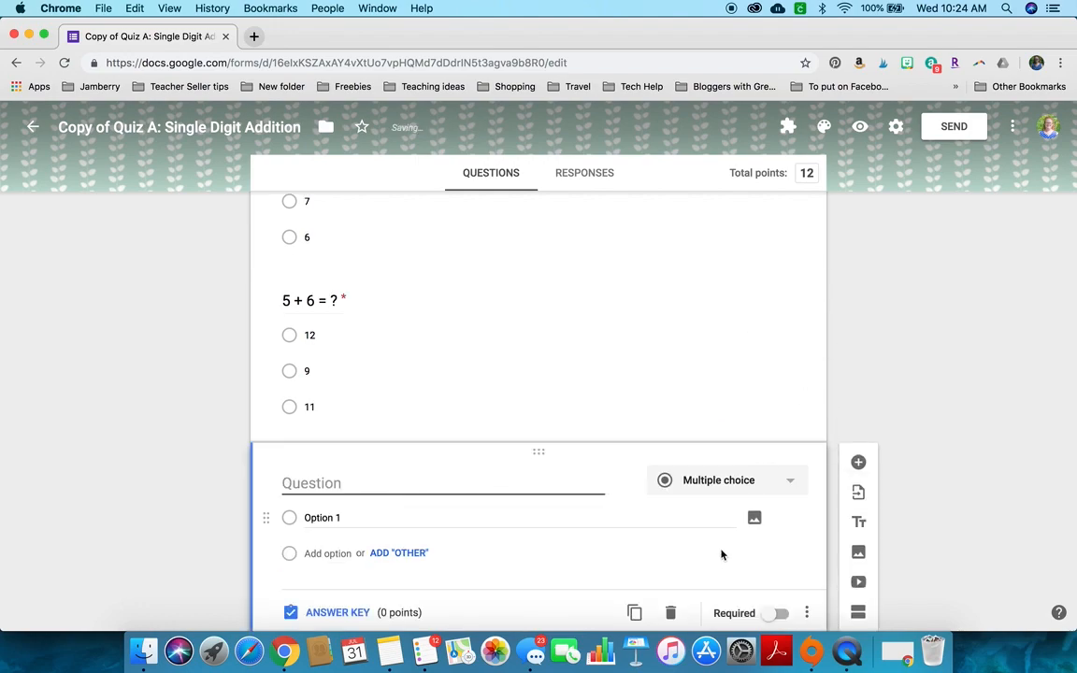
text(3 + 8 =)
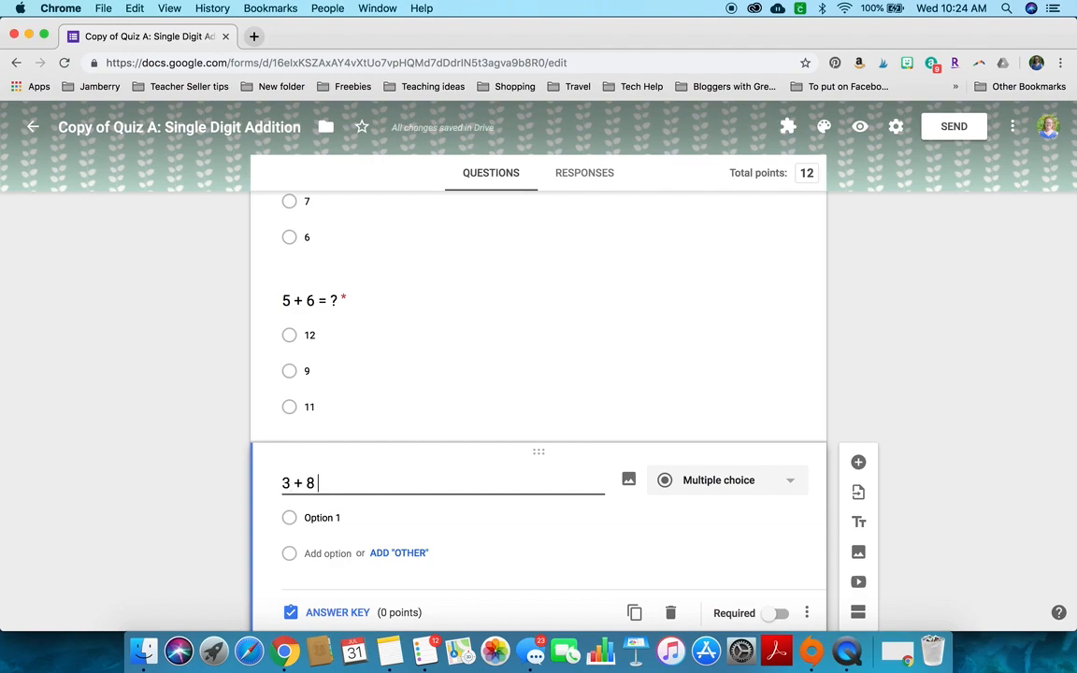
click(765, 480)
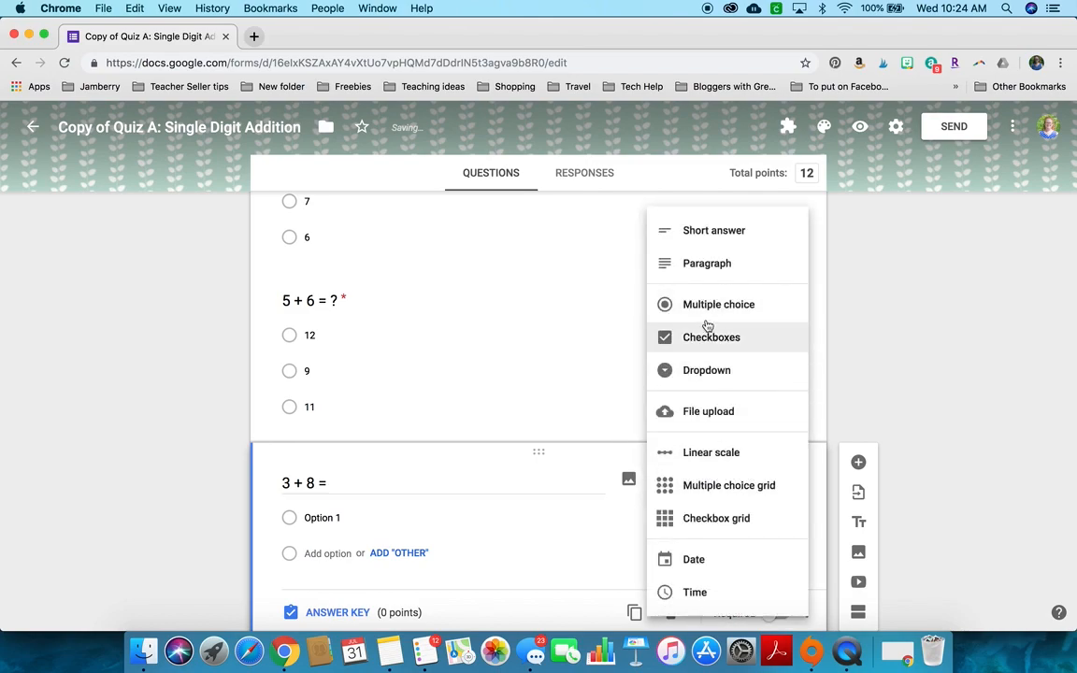
click(719, 234)
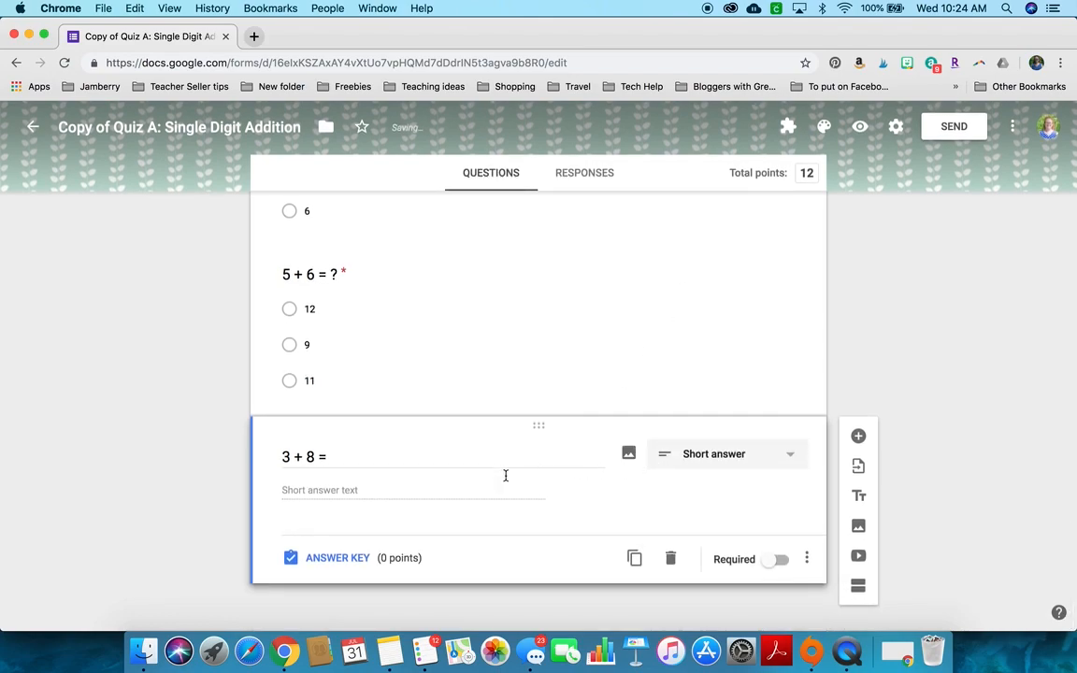
- Set the answer key of 3 + 8 = to 1 point with 11 as the correct answer, marking all other answers incorrect
click(334, 558)
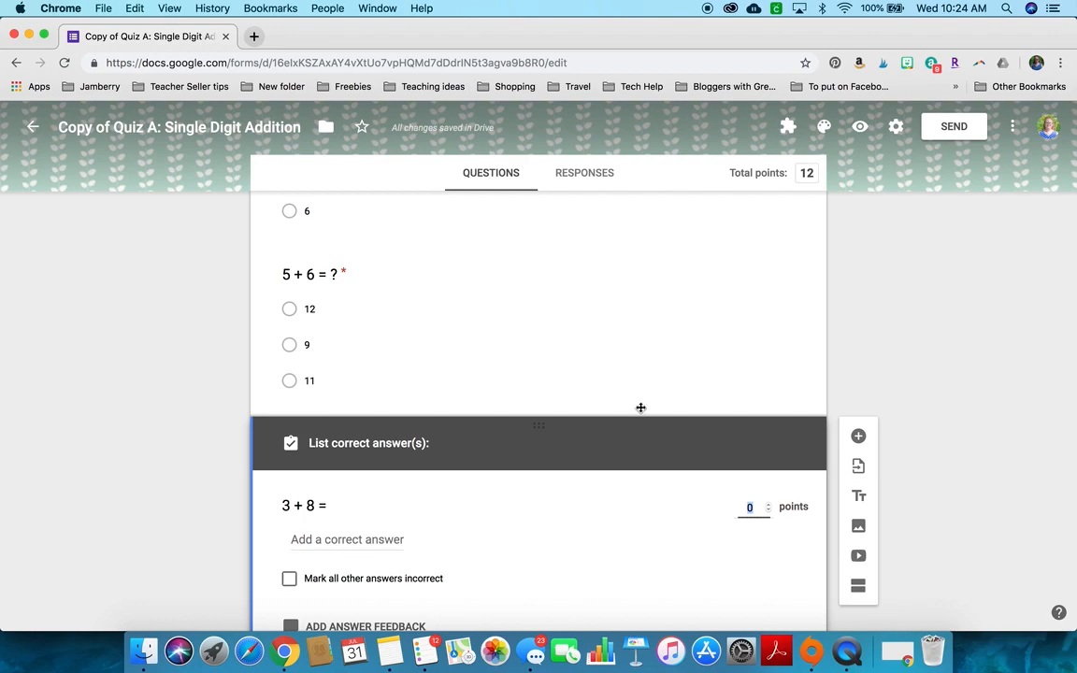
click(770, 504)
scroll(664, 498, down, 3)
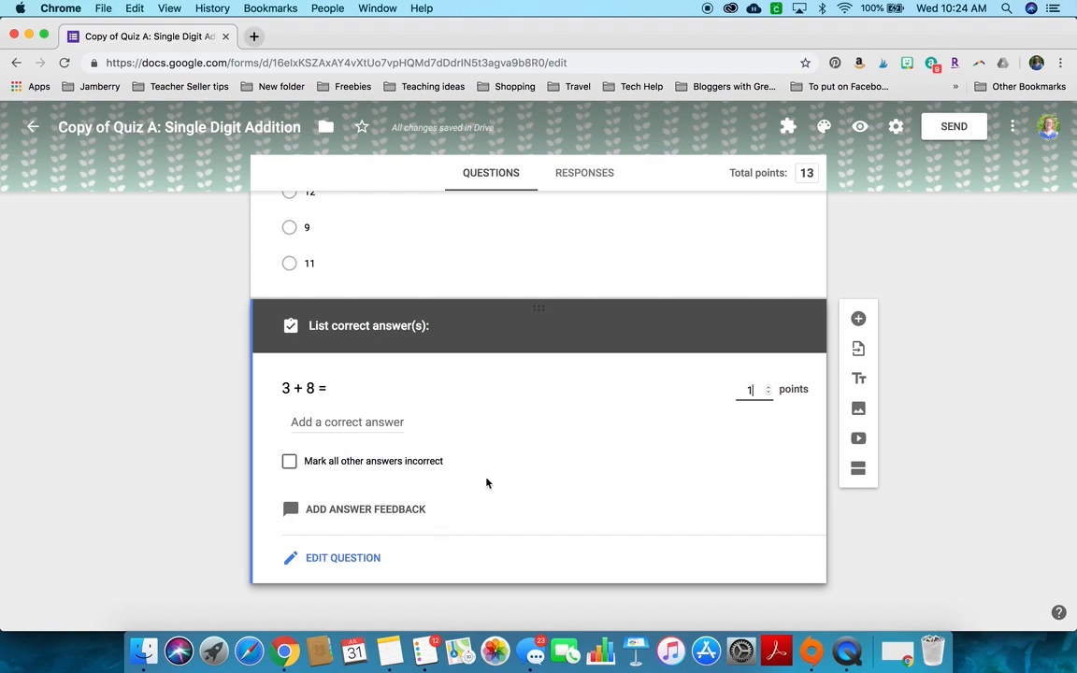
click(352, 417)
text(11)
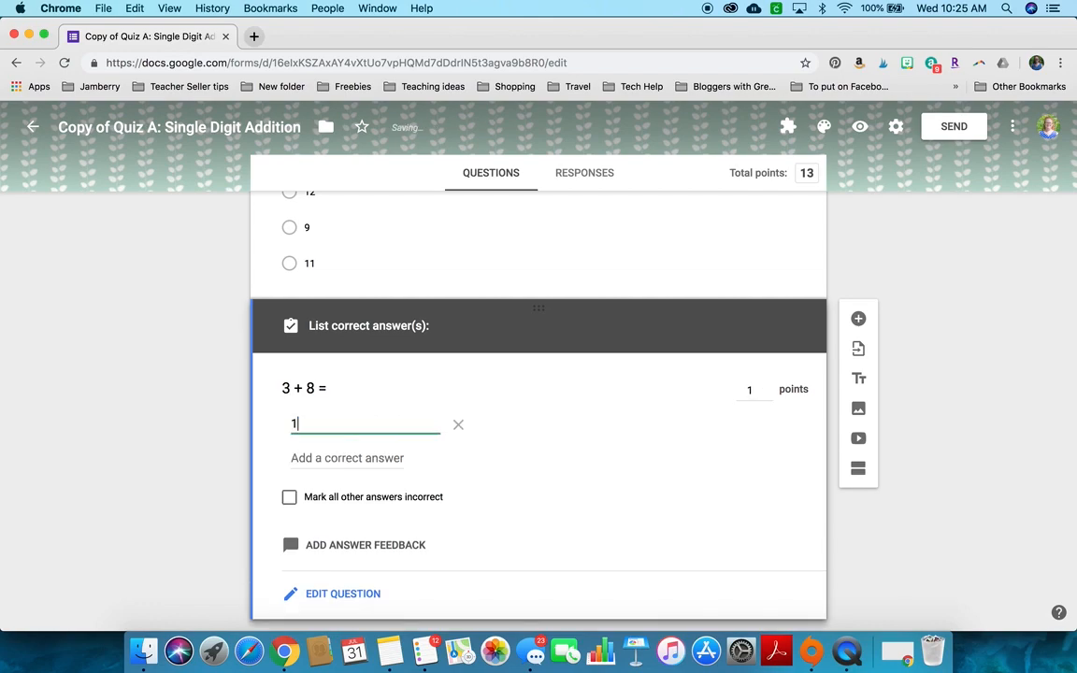
click(290, 497)
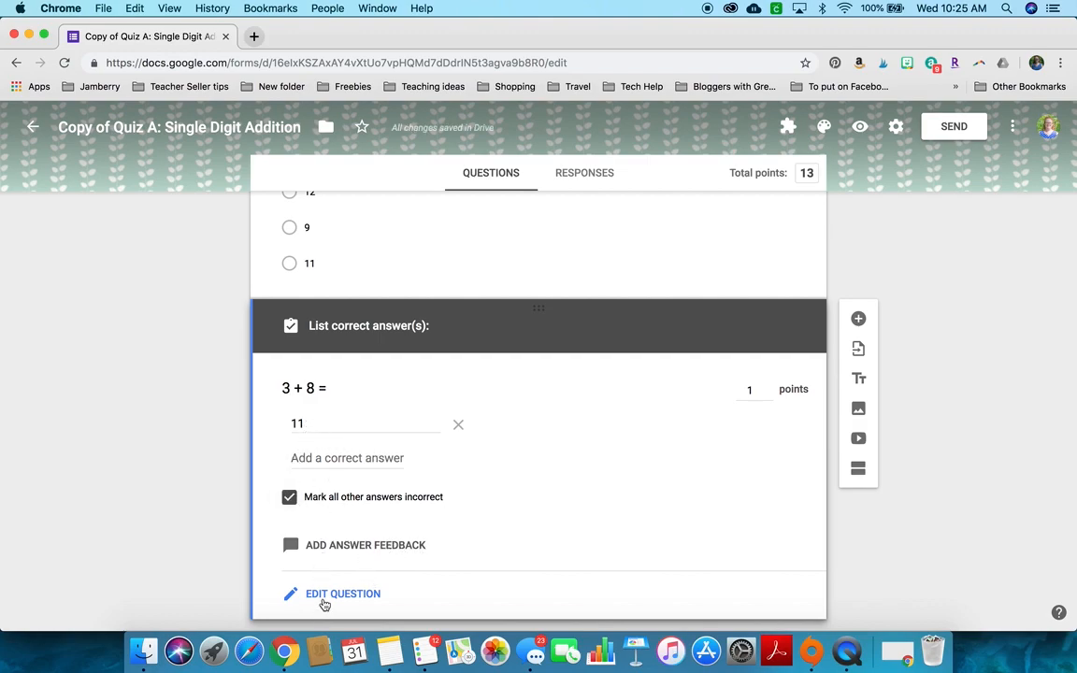
click(383, 552)
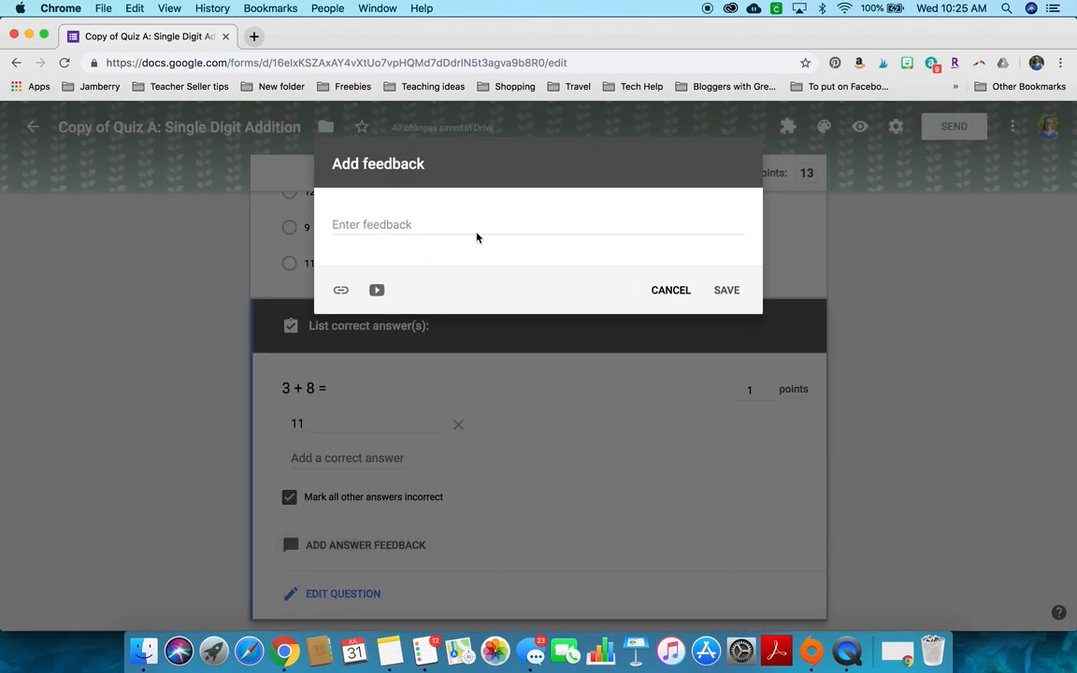
click(415, 222)
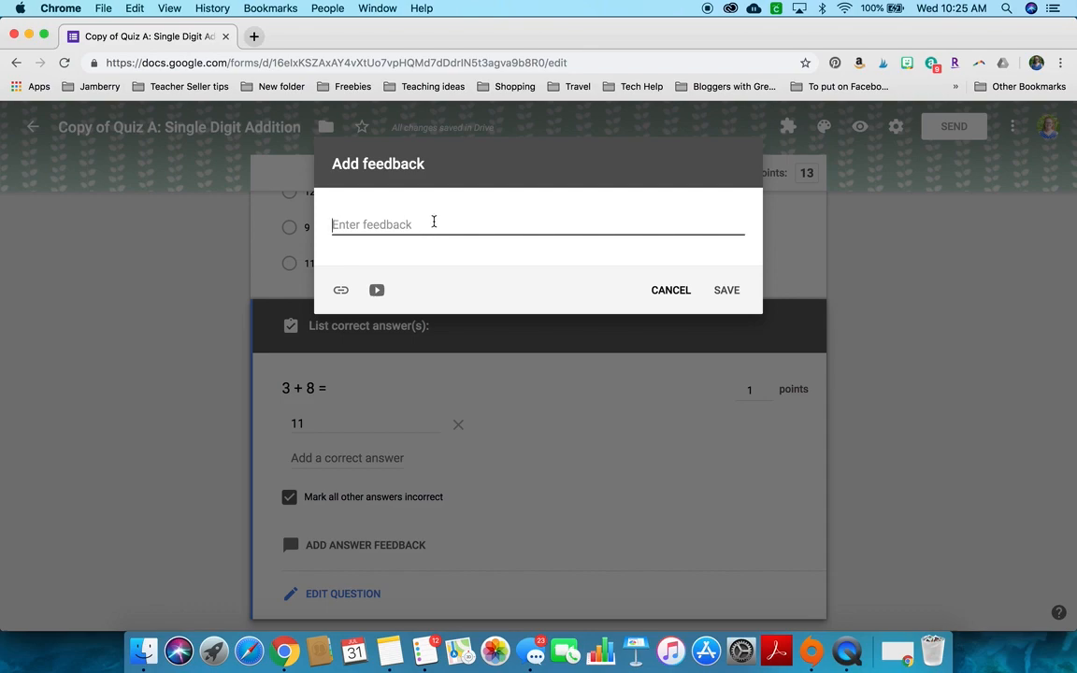
click(661, 292)
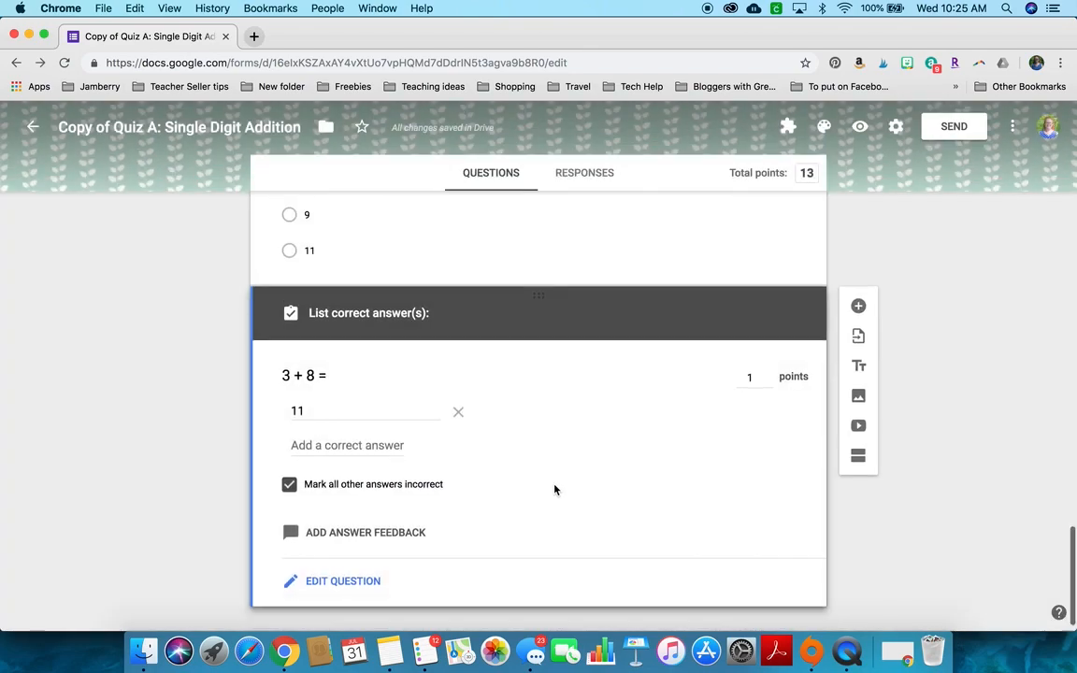
- Return from the answer key to editing the 3 + 8 = question and make it required
click(366, 581)
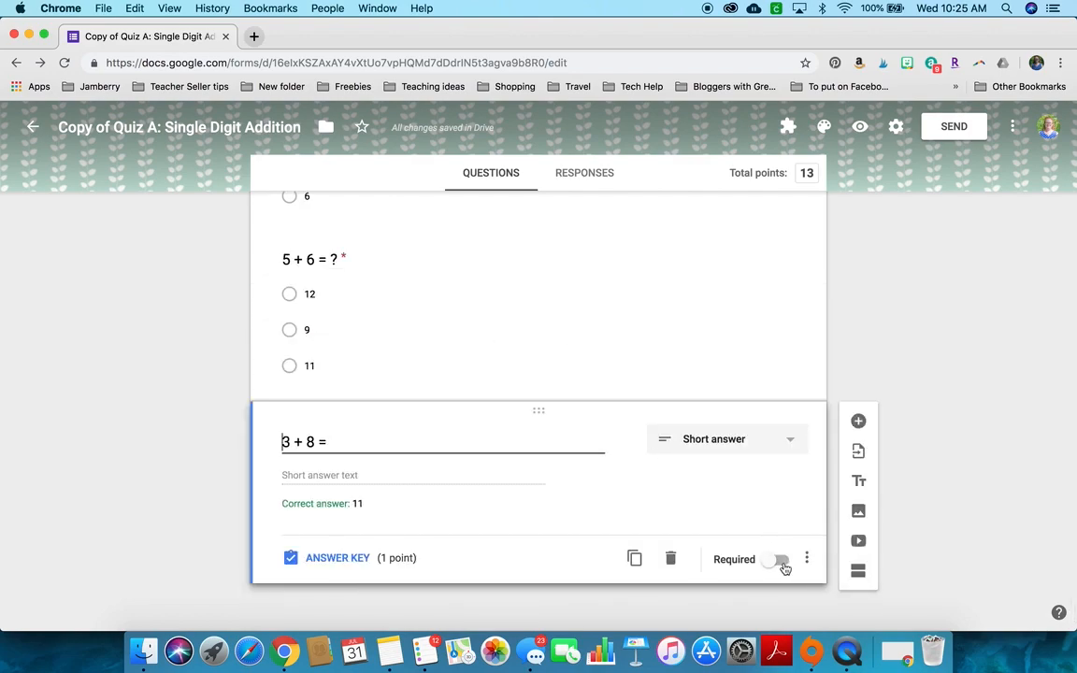
click(782, 561)
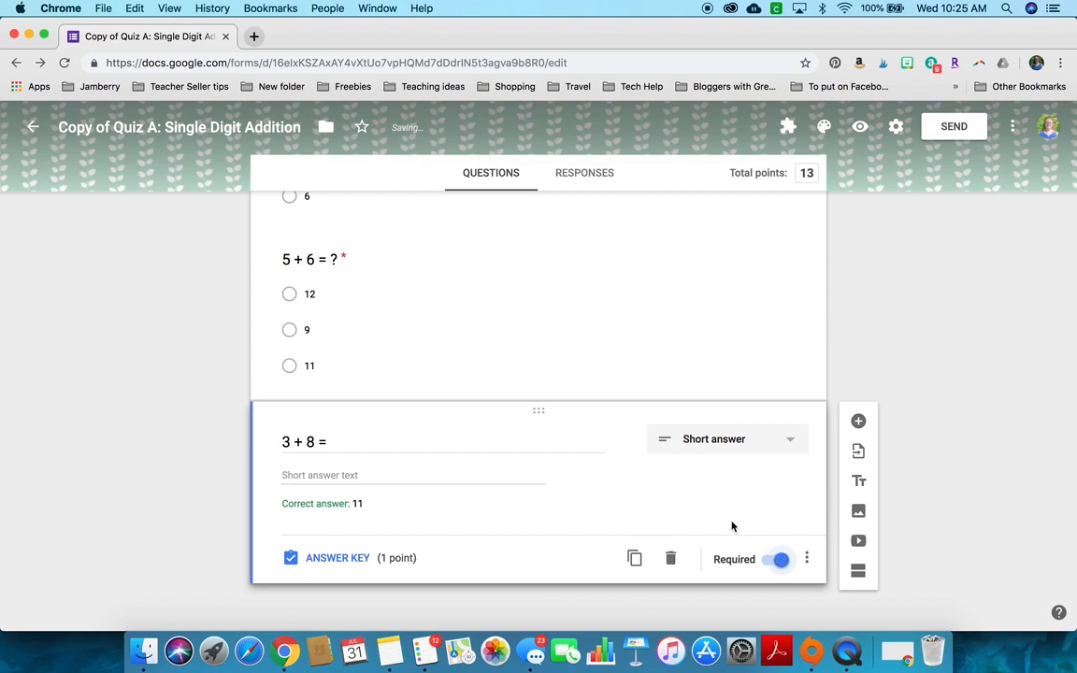
- Review the form's general settings and quiz options, including grade release and what respondents can see, and save them
scroll(731, 526, up, 1)
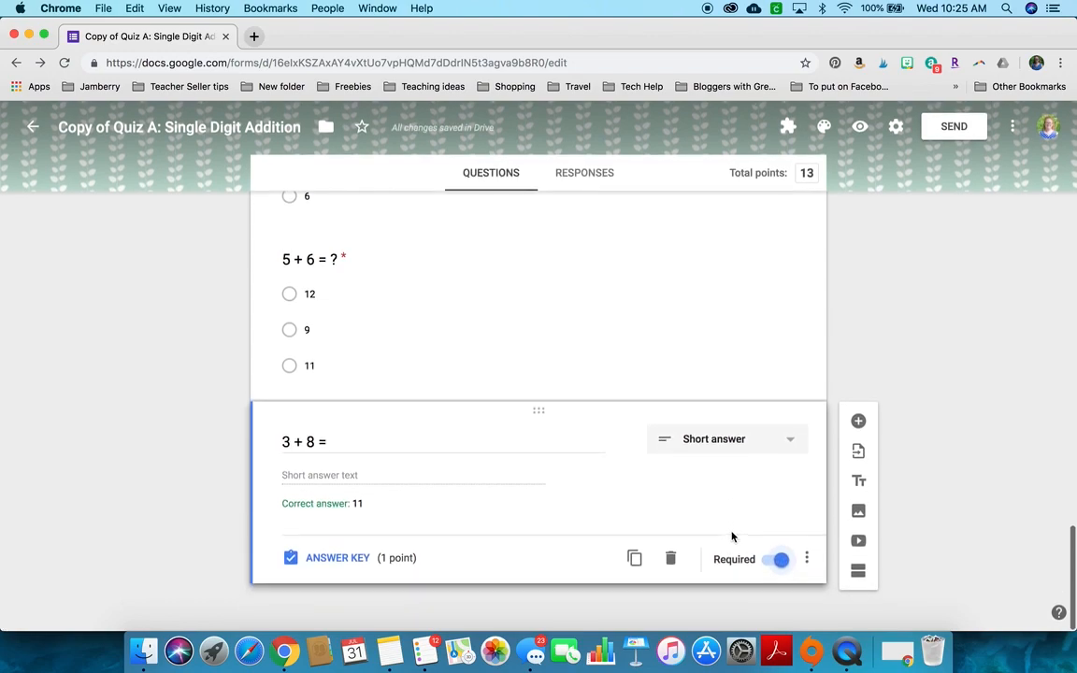
scroll(732, 535, up, 15)
scroll(732, 536, up, 10)
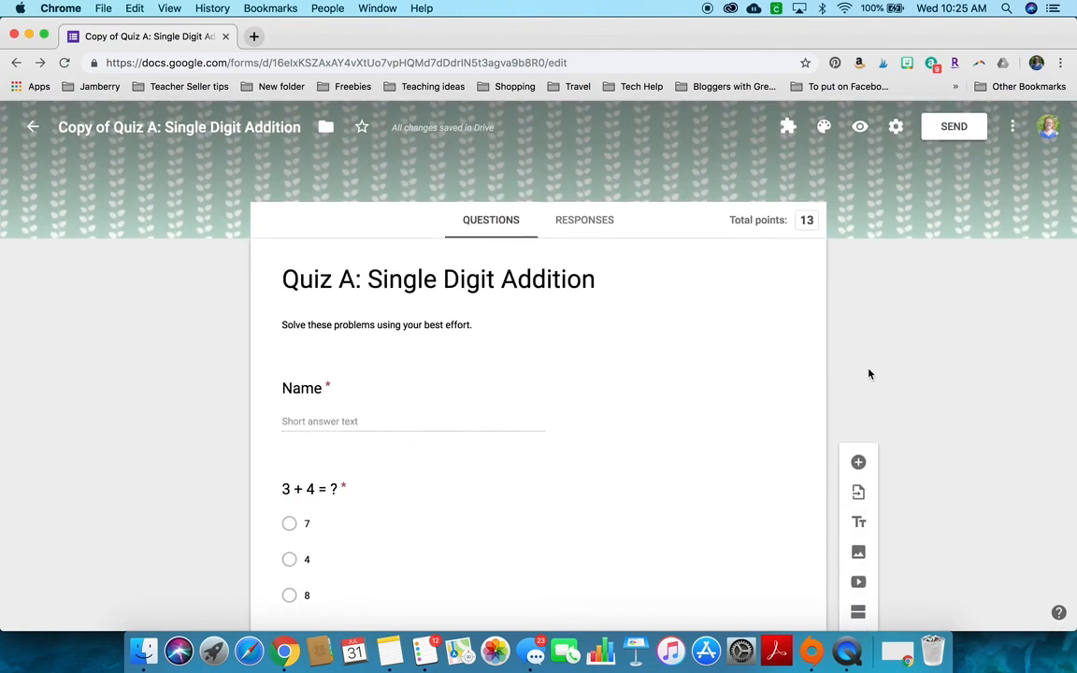
click(895, 128)
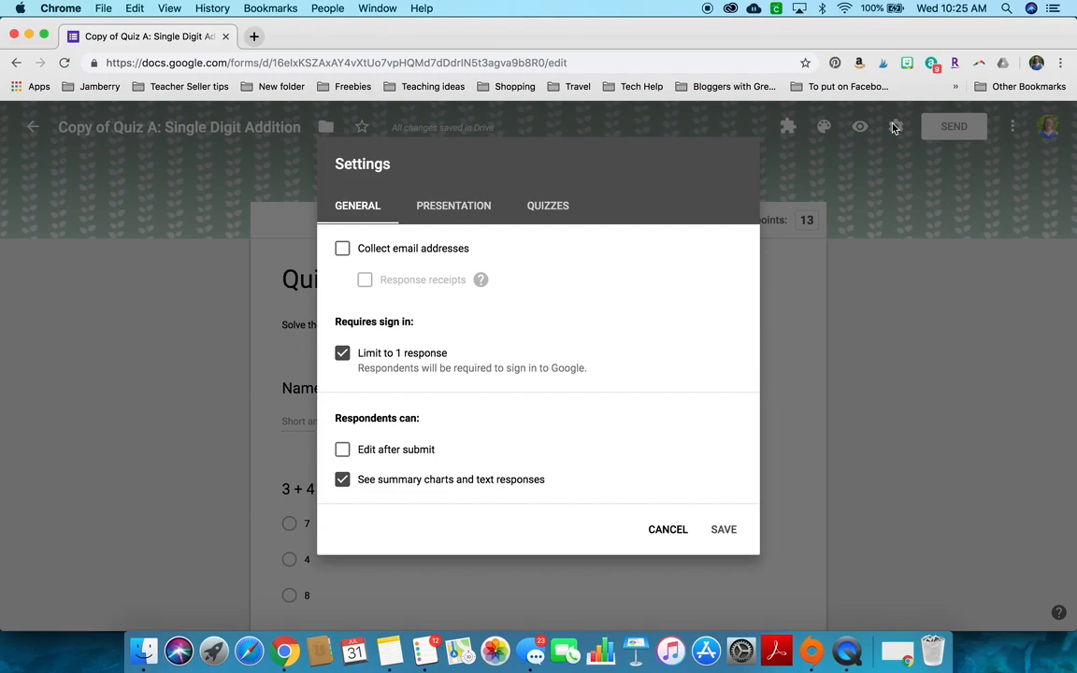
click(895, 129)
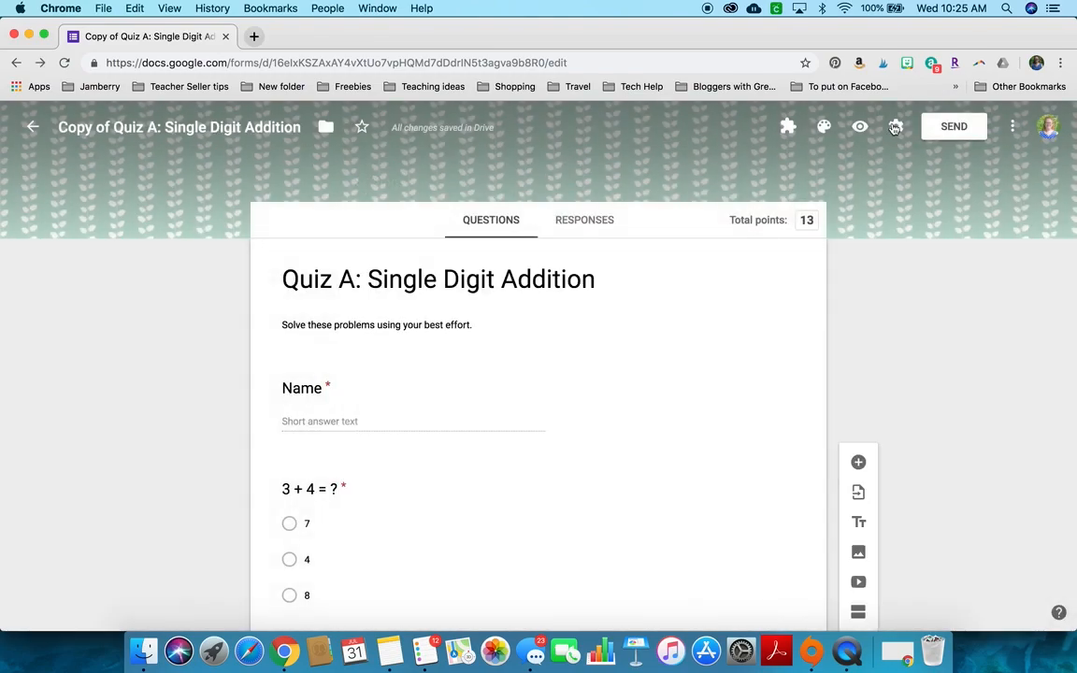
click(895, 128)
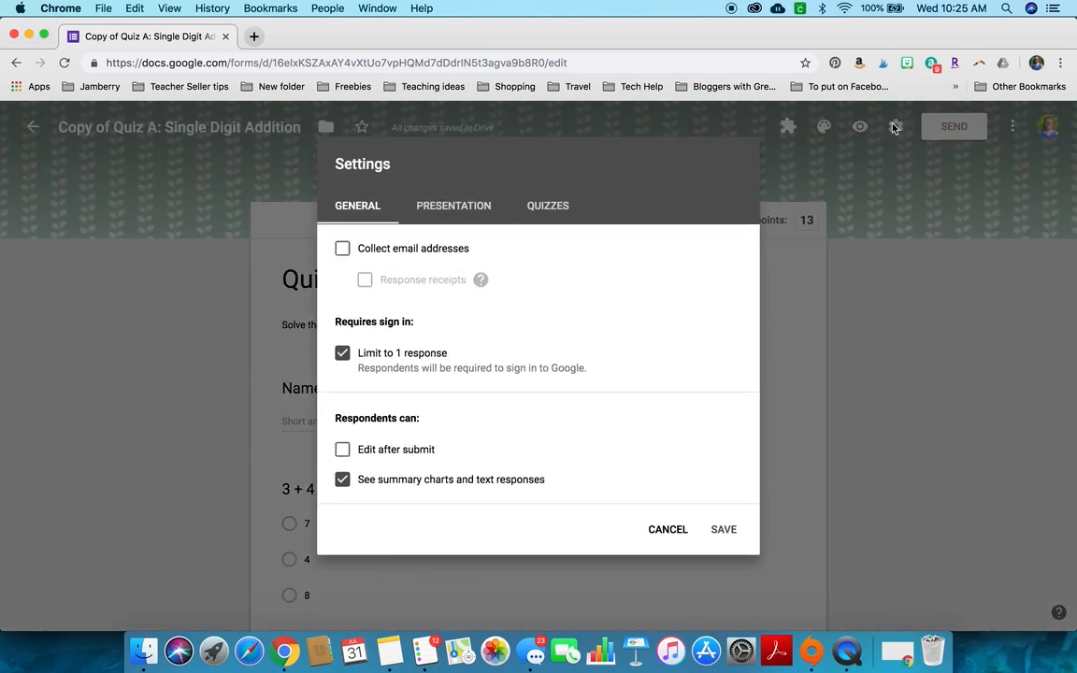
click(548, 204)
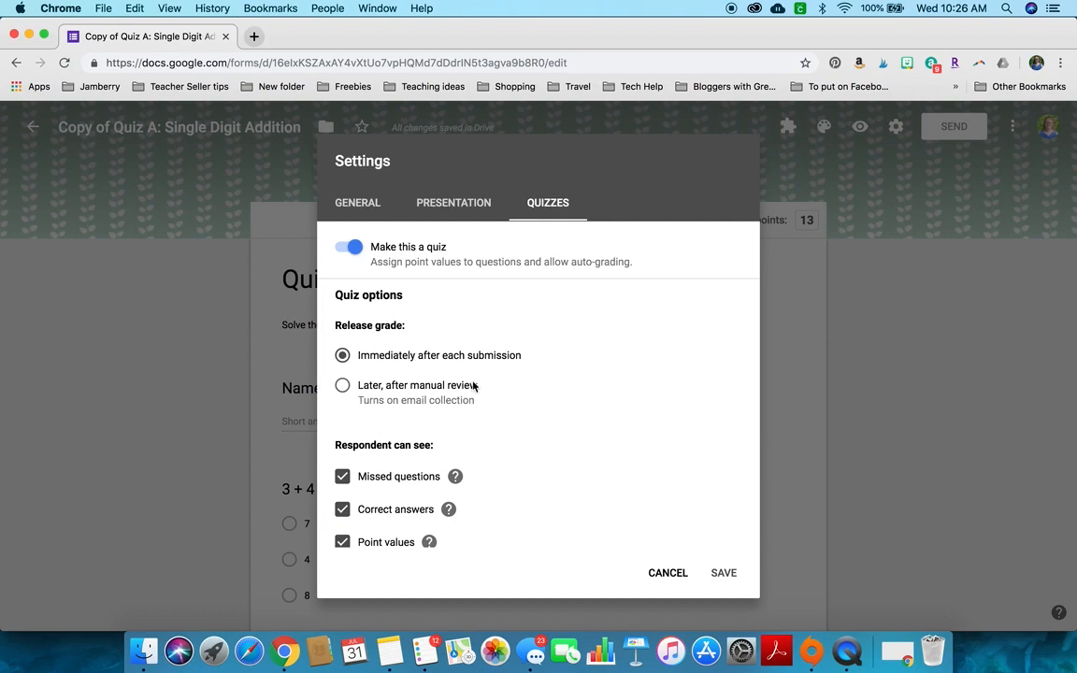
click(725, 573)
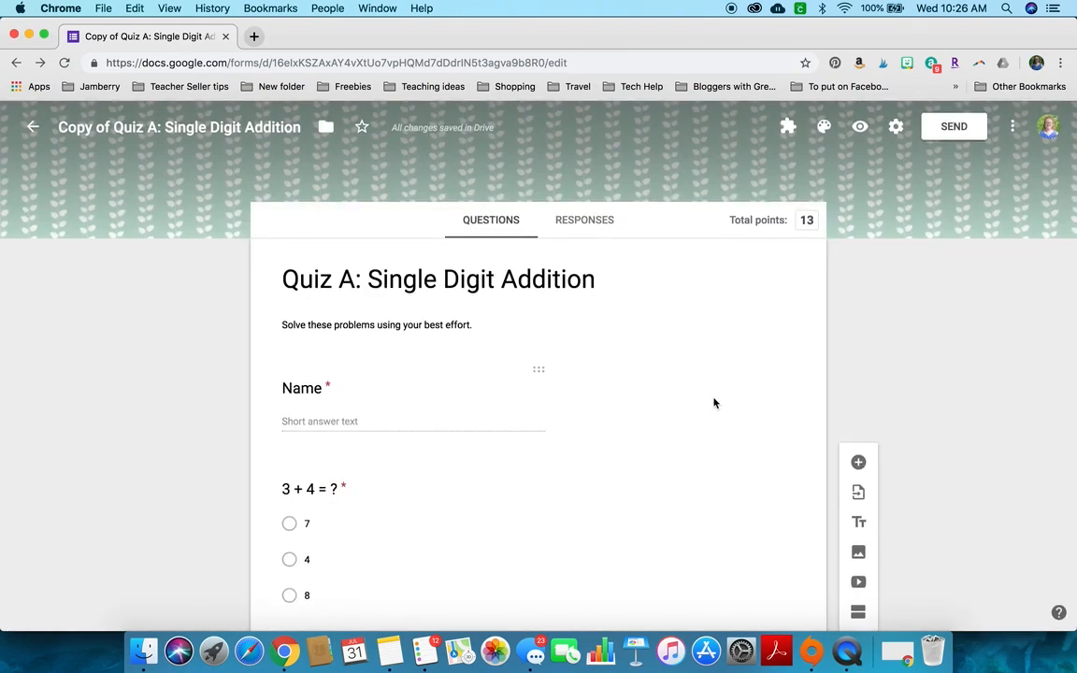
- View the form's responses page and return to the quiz questions
click(587, 223)
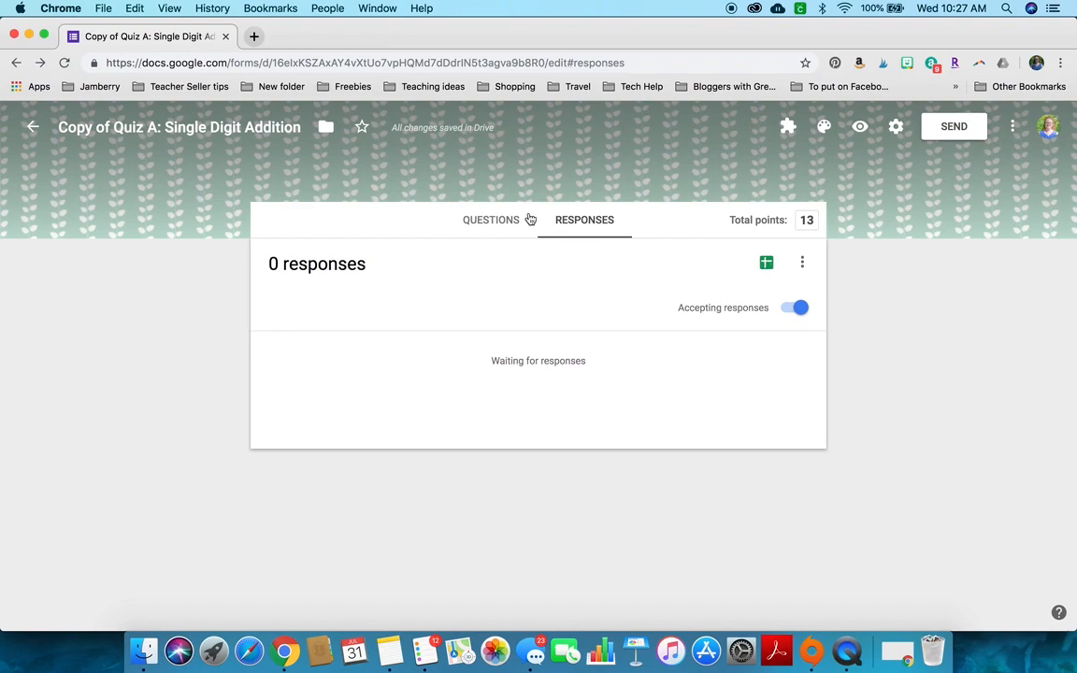
click(487, 221)
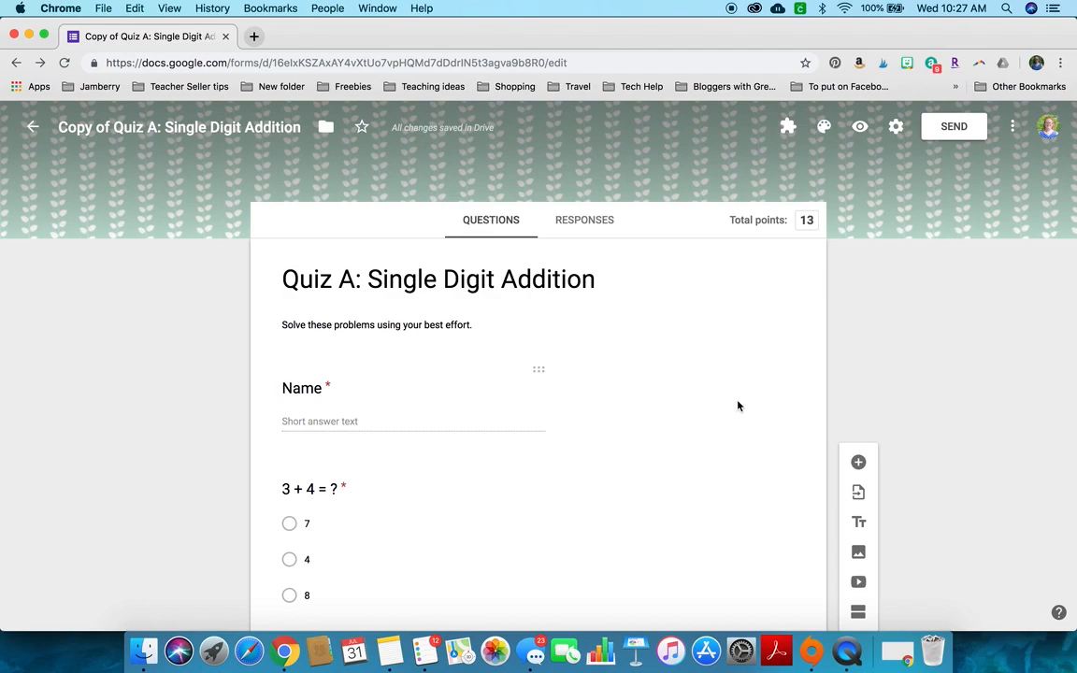
scroll(741, 475, down, 1)
scroll(738, 471, up, 1)
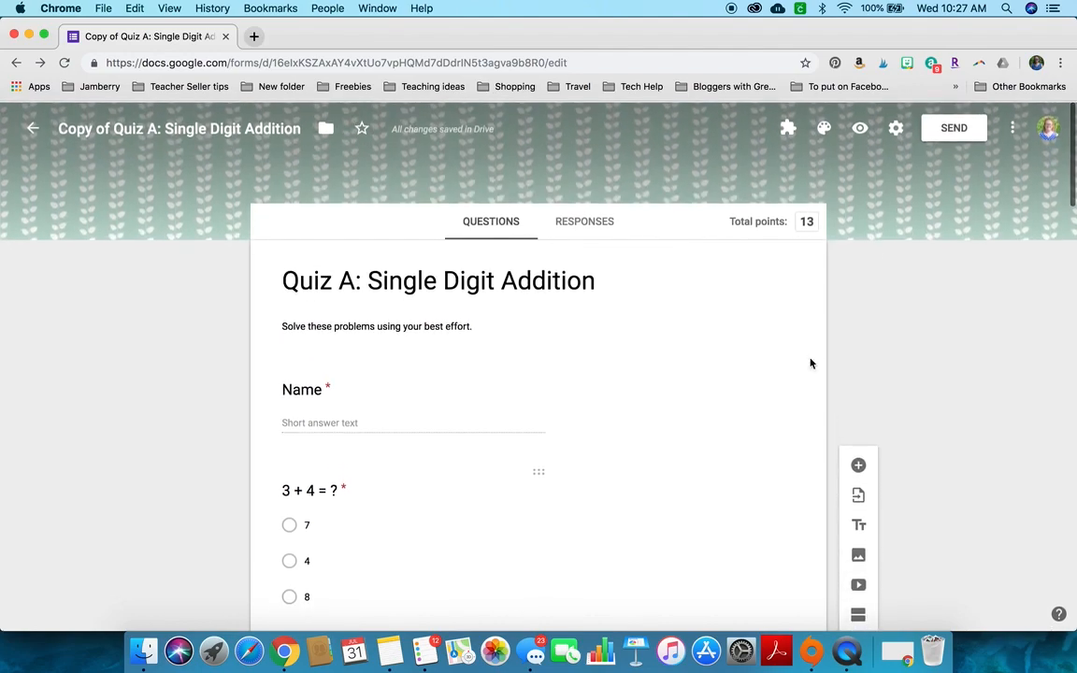